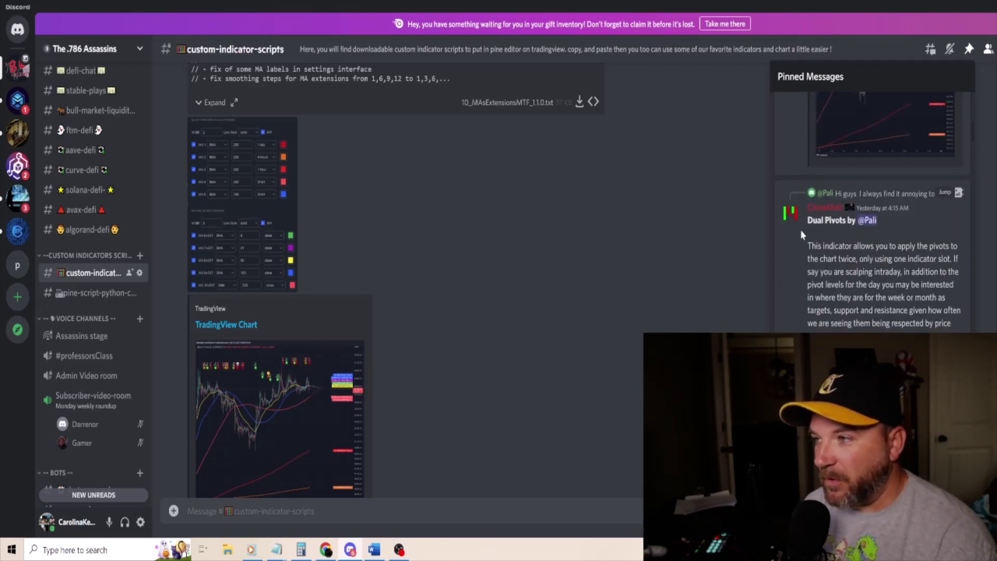
# Scroll the pinned messages and highlight the 786 Assassins Score Oscillator title and description.
pyautogui.scroll(-8, 828, 233)
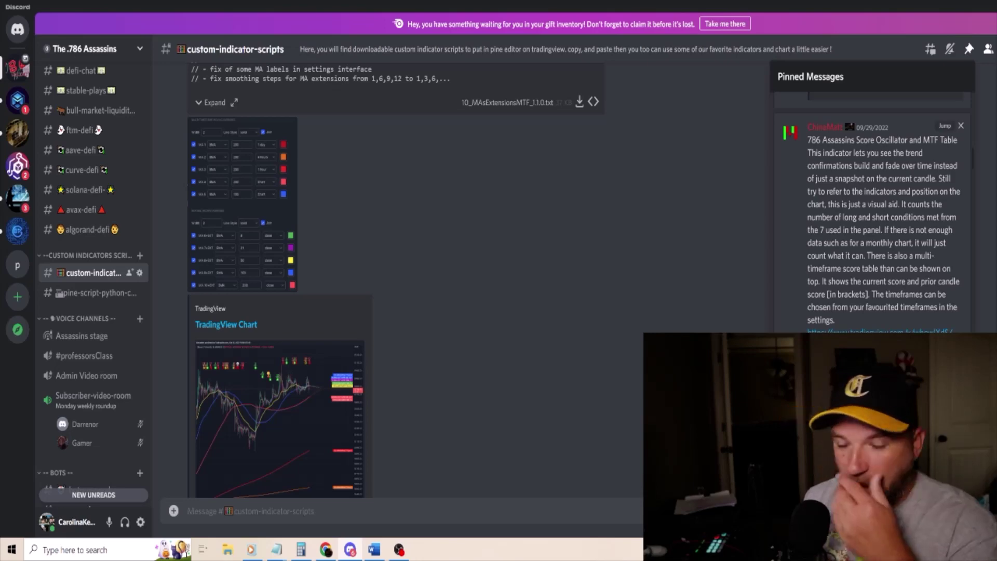
pyautogui.scroll(-5, 827, 234)
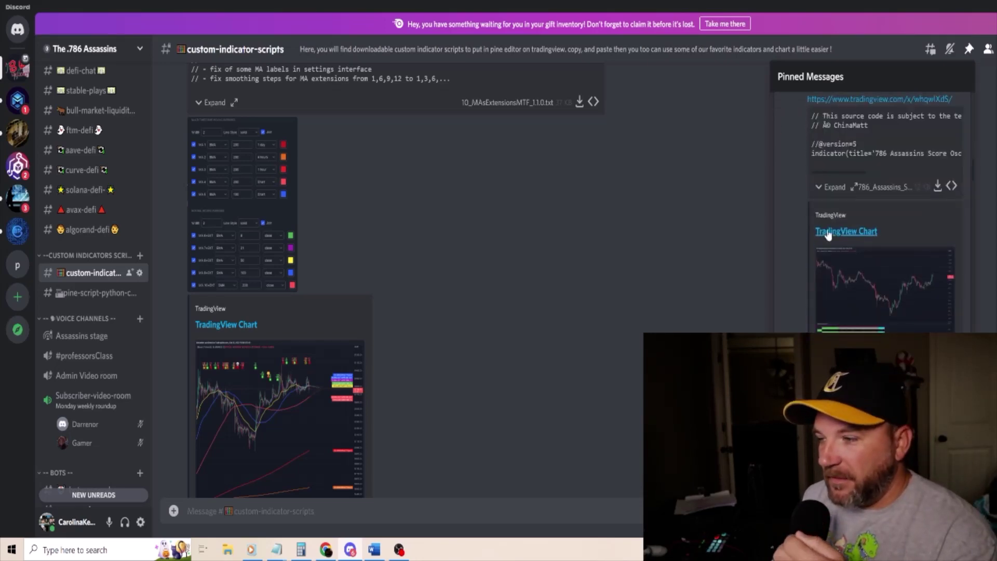
pyautogui.scroll(5, 827, 235)
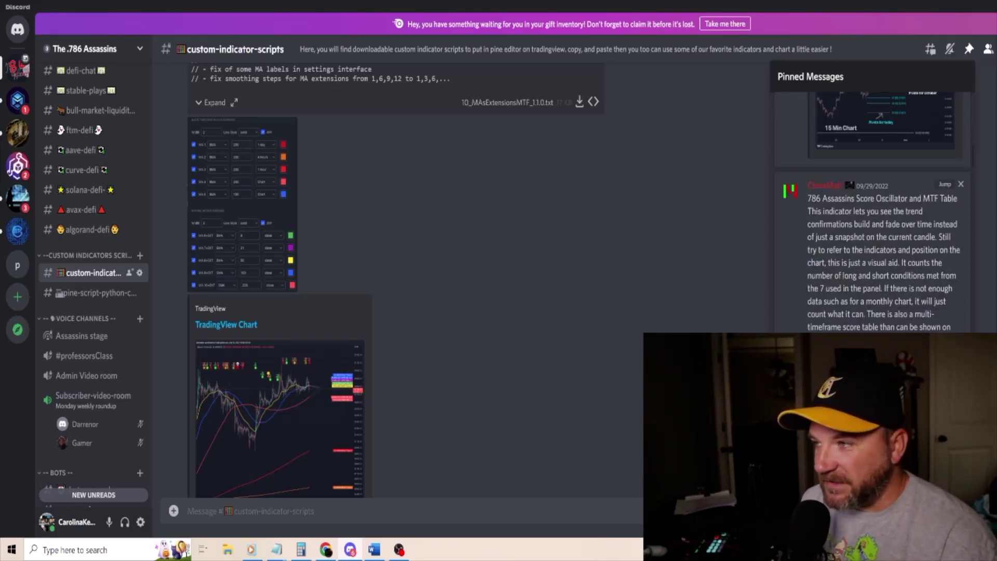
pyautogui.moveTo(812, 211); pyautogui.dragTo(901, 211)
pyautogui.moveTo(808, 198); pyautogui.dragTo(901, 198)
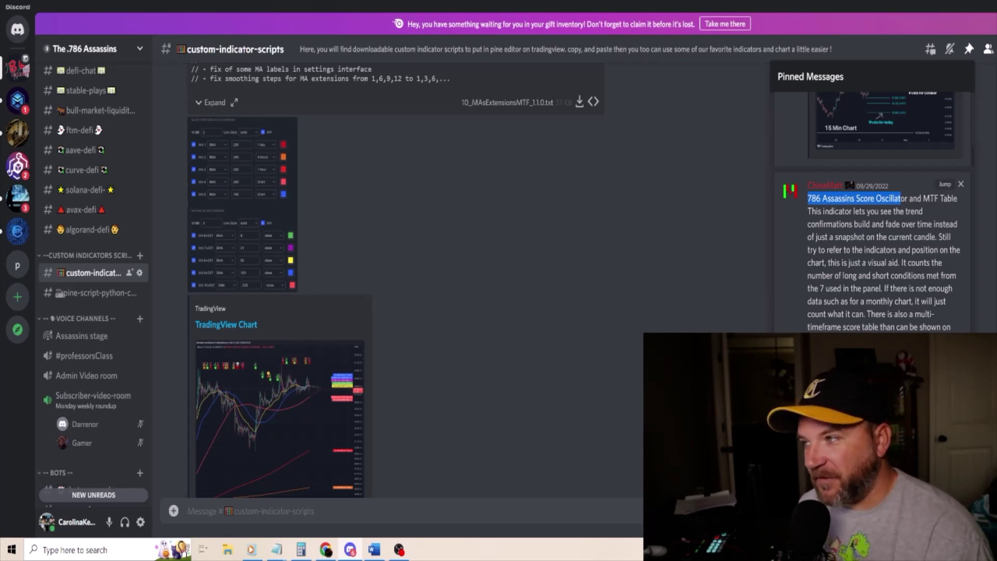
# Scroll down to the Assassins Count Screener post and read its 40 preset coins description.
pyautogui.scroll(-3, 873, 208)
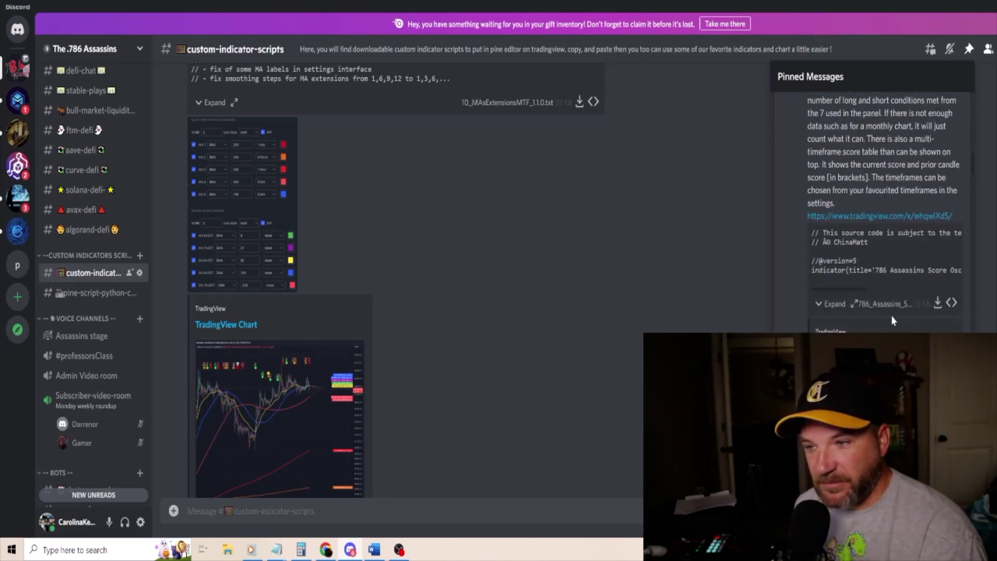
pyautogui.scroll(-2, 892, 318)
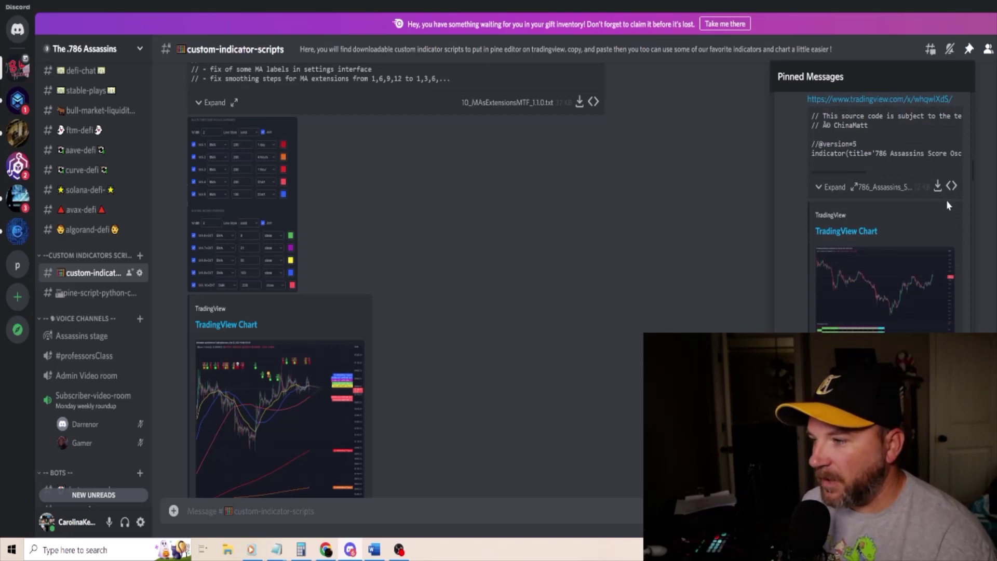
pyautogui.scroll(-3, 935, 210)
pyautogui.scroll(-2, 915, 220)
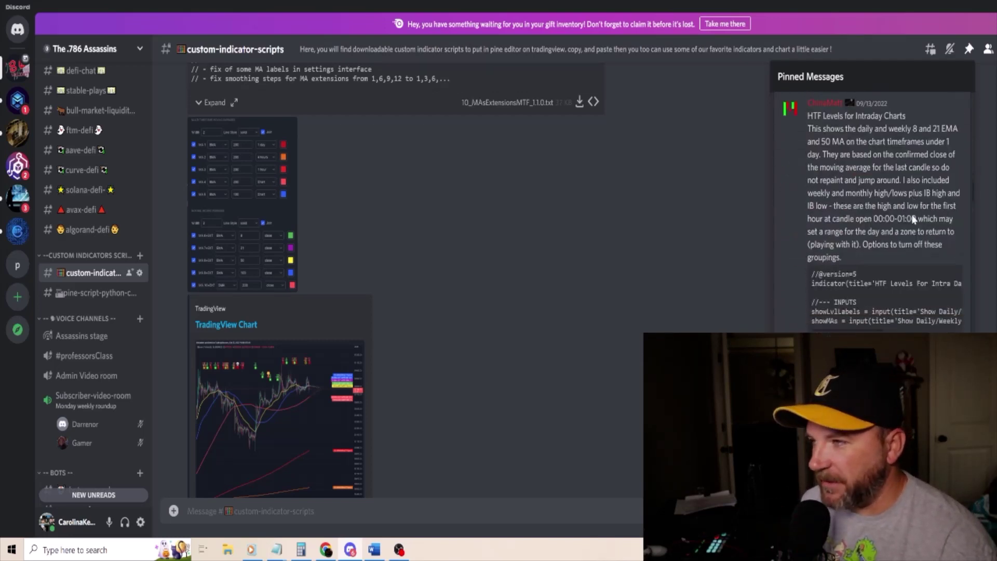
pyautogui.scroll(-8, 914, 219)
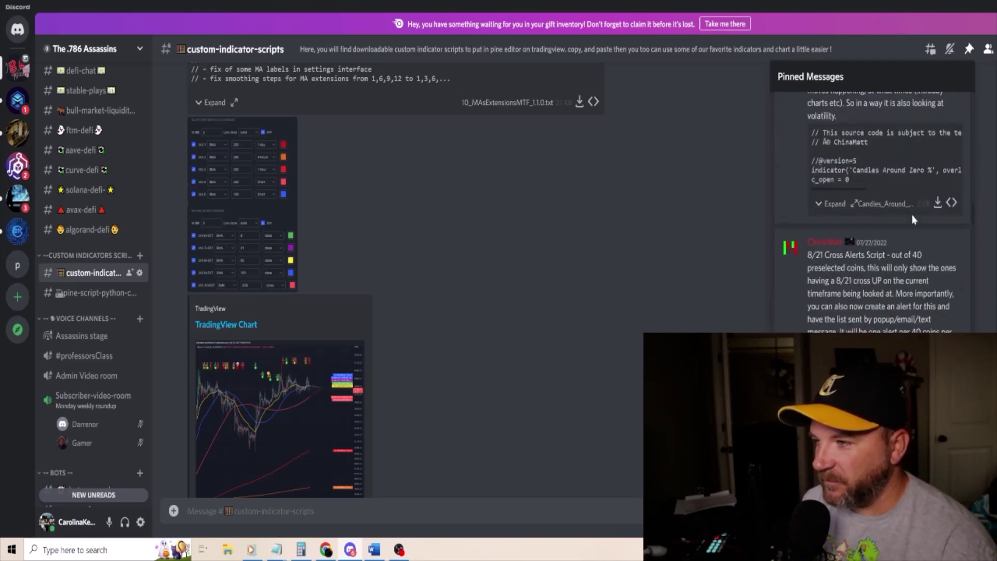
pyautogui.scroll(-2, 914, 218)
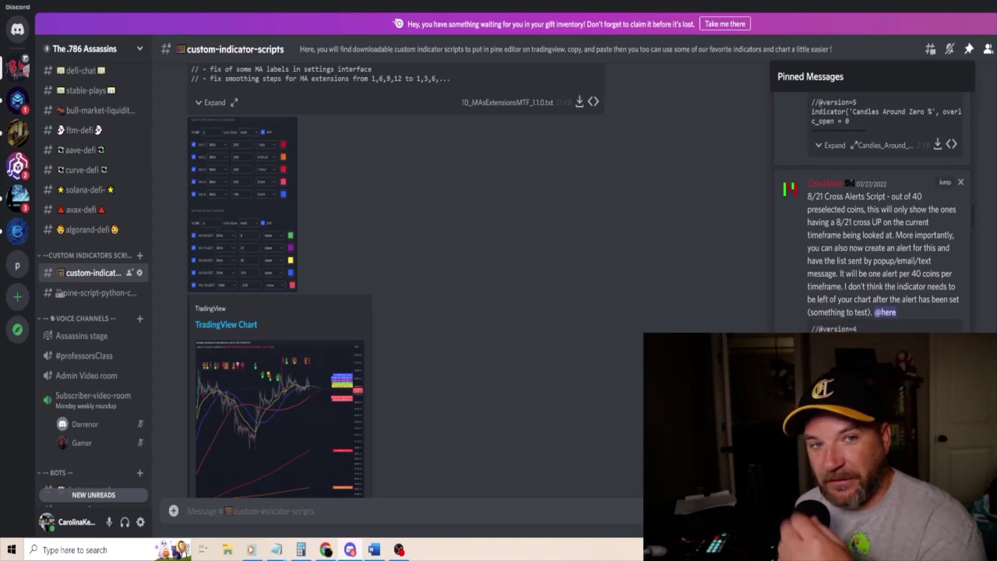
pyautogui.scroll(-4, 865, 213)
pyautogui.scroll(-1, 864, 213)
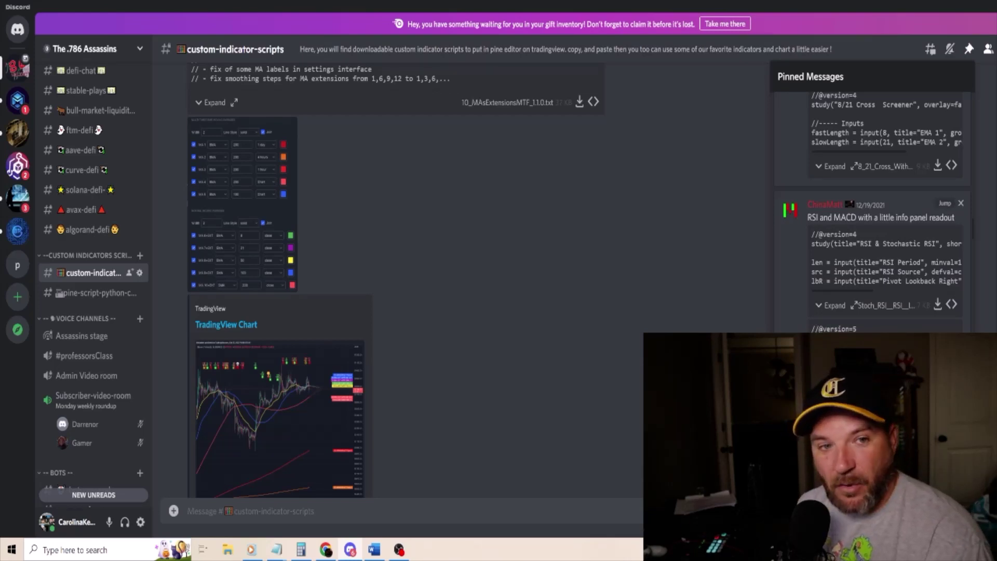
pyautogui.scroll(-1, 864, 213)
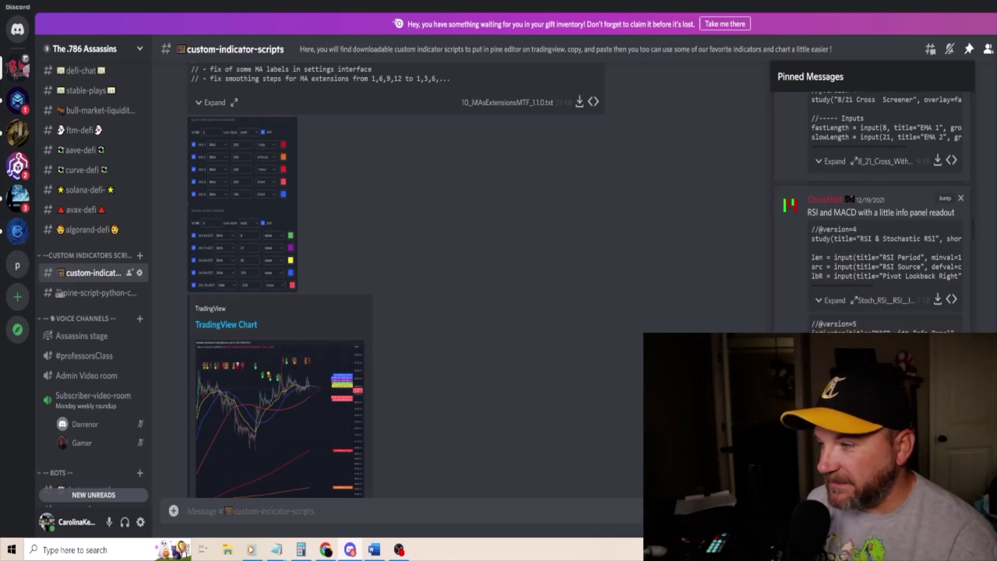
pyautogui.scroll(-10, 859, 218)
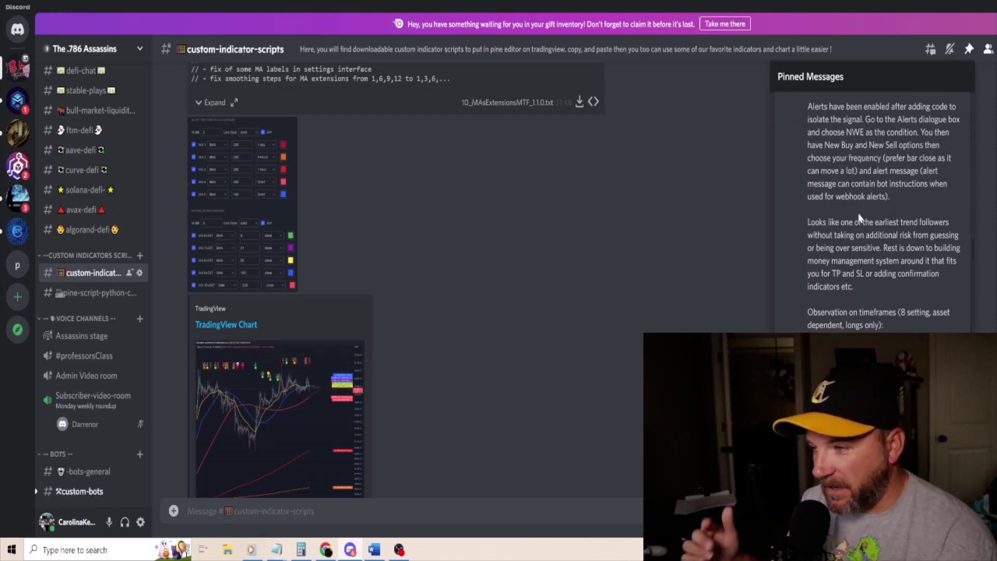
pyautogui.scroll(-5, 860, 218)
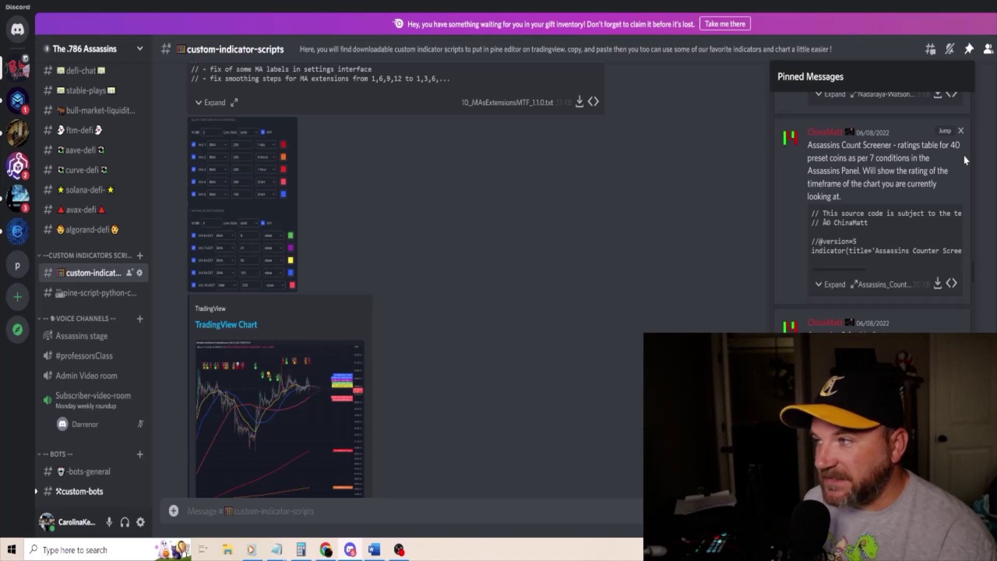
pyautogui.moveTo(807, 159); pyautogui.dragTo(921, 159)
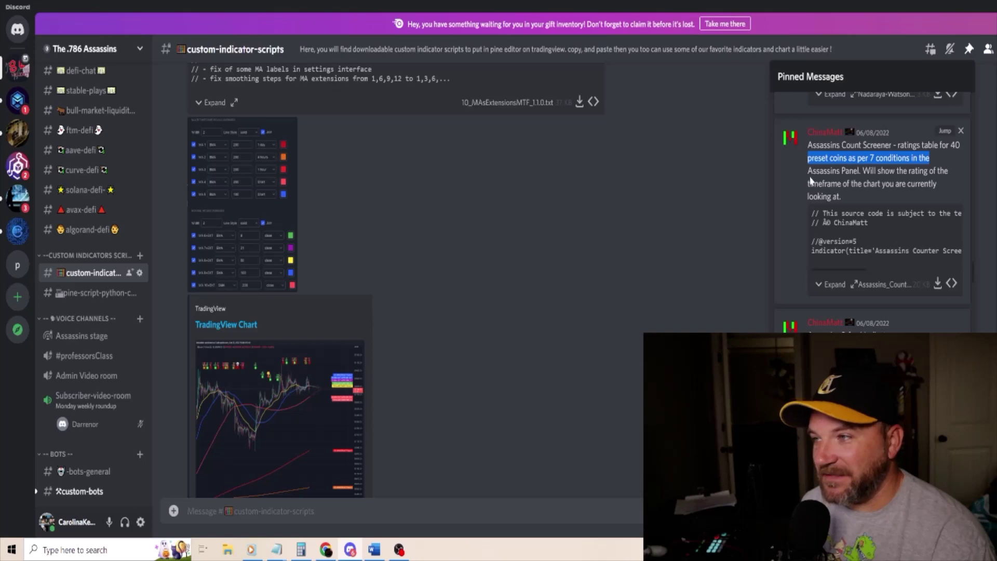
pyautogui.doubleClick(828, 171)
pyautogui.click(829, 171)
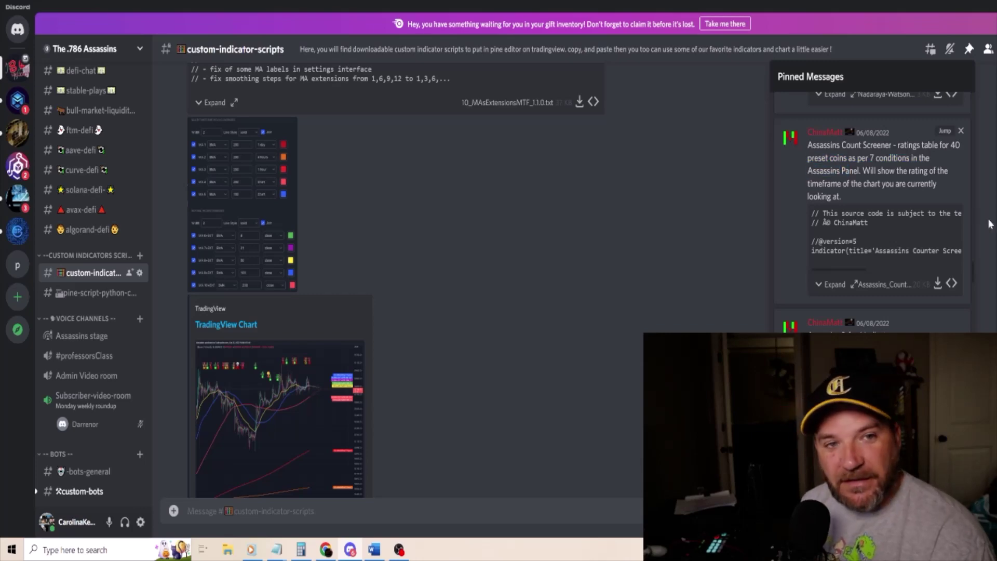
# Download the Assassins Count Screener .txt script attached to the pinned post.
pyautogui.click(939, 284)
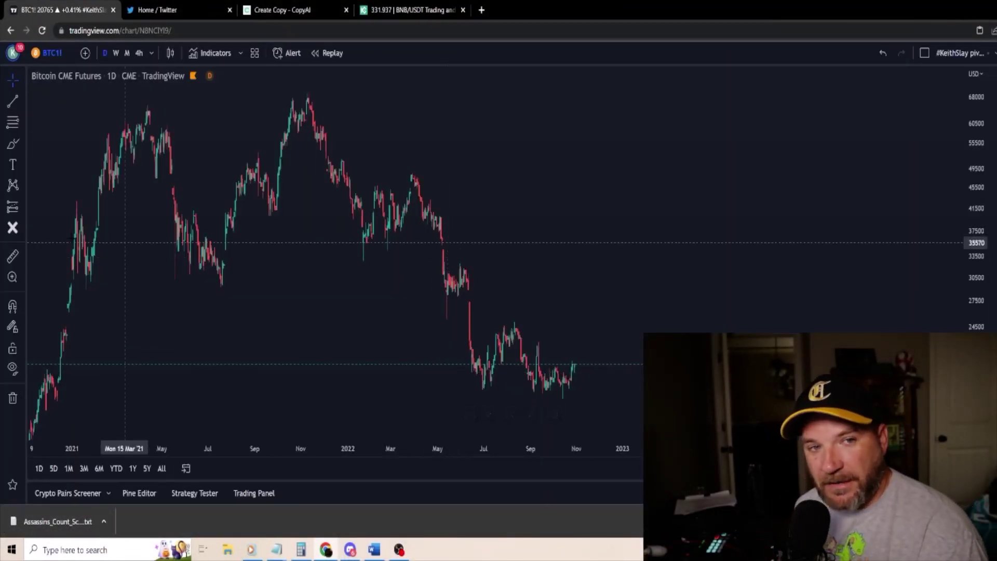
# Open the downloaded screener .txt in Notepad and maximize the window.
pyautogui.click(41, 525)
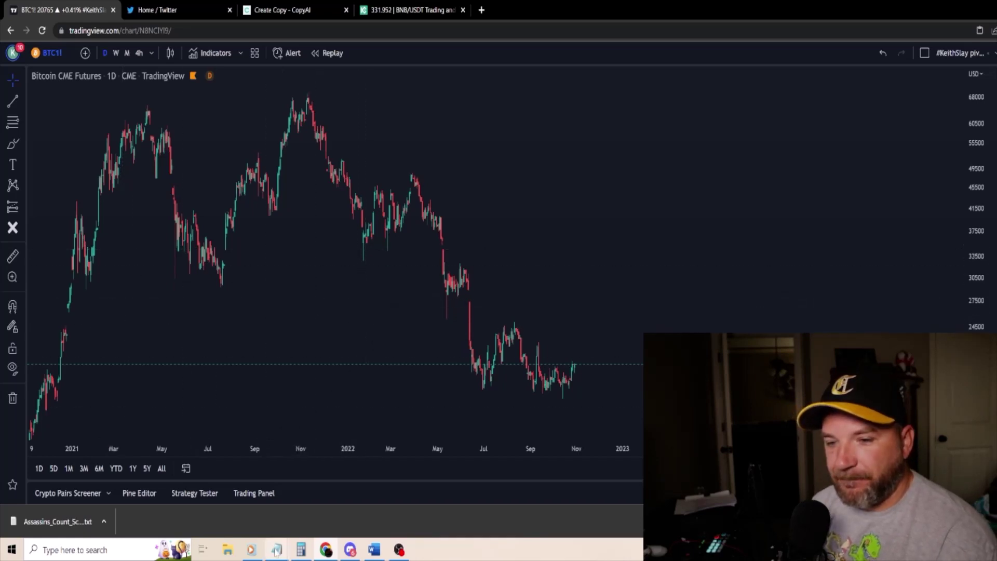
pyautogui.moveTo(276, 549)
pyautogui.click(384, 507)
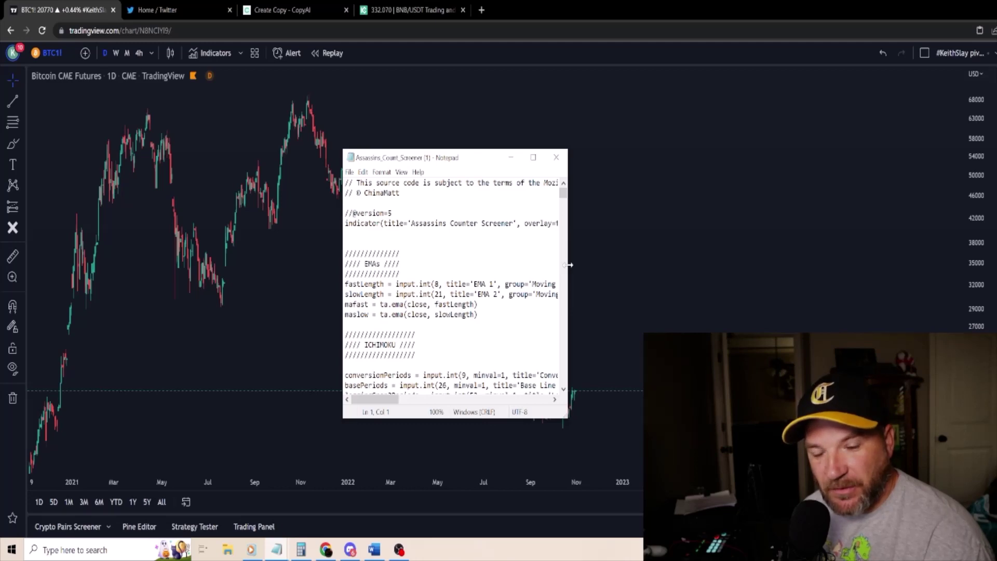
pyautogui.click(534, 157)
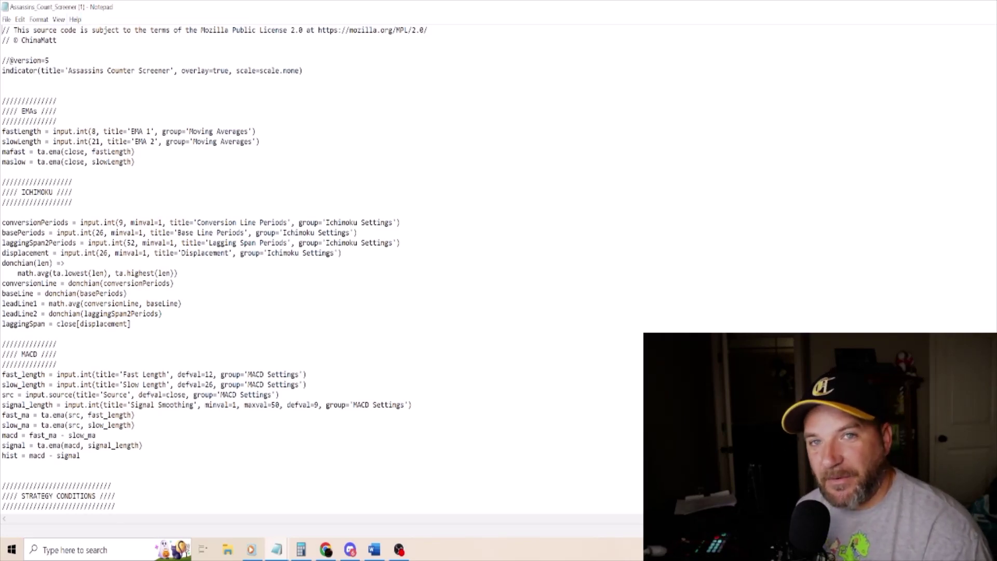
# Select the whole screener script down through the PLOTS section to its end.
pyautogui.hotkey('shift', 'Down')
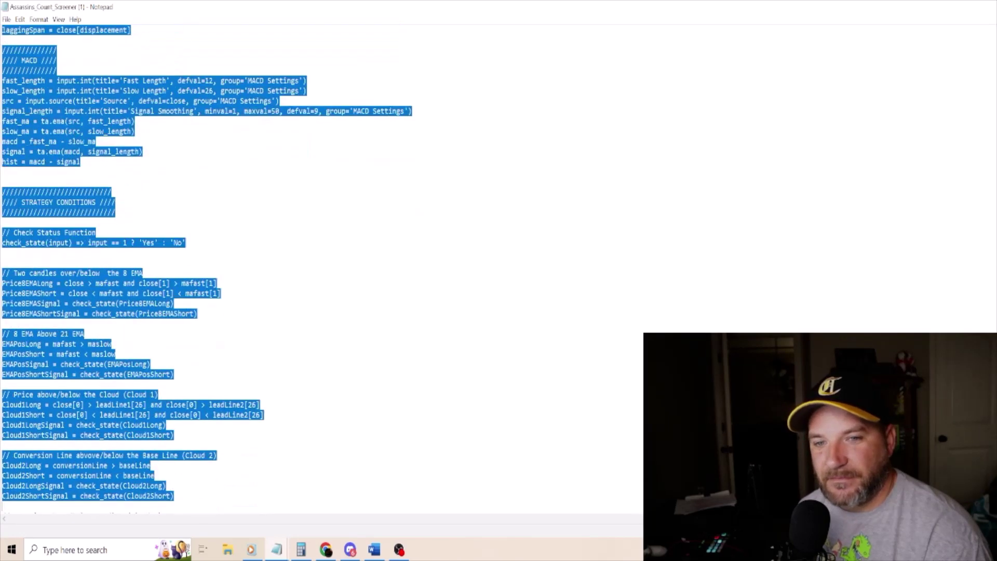
pyautogui.hotkey('shift', 'Down')
pyautogui.hotkey('shift', 'Down')
pyautogui.hotkey('shift', 'Down')
pyautogui.hotkey('shift', 'Down')
pyautogui.hotkey('shift', 'Down')
pyautogui.hotkey('shift', 'Down')
pyautogui.hotkey('shift', 'Down')
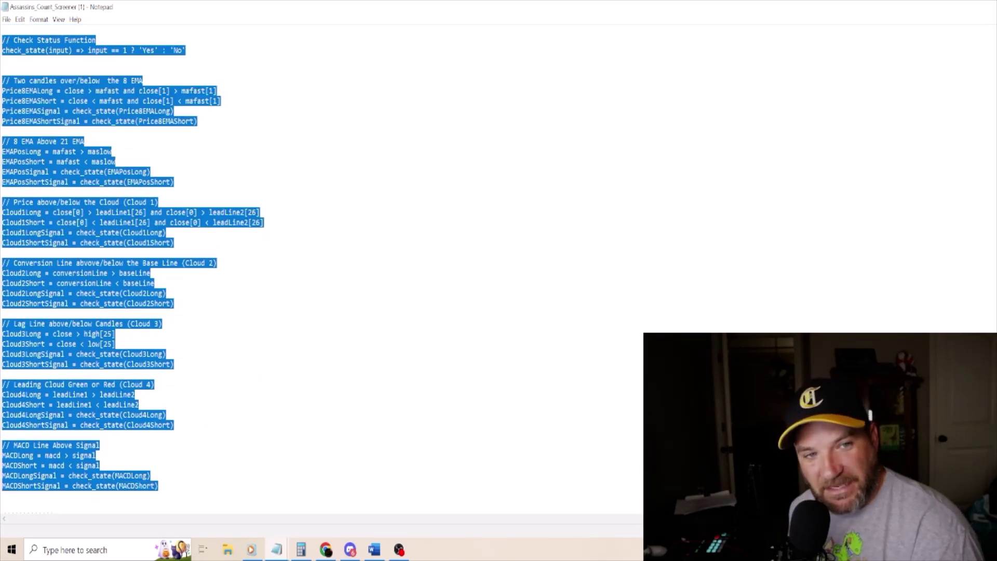
pyautogui.hotkey('shift', 'Down')
pyautogui.hotkey('shift', 'Down')
pyautogui.hotkey('shift', 'Down')
pyautogui.hotkey('shift', 'Down')
pyautogui.hotkey('shift', 'Down')
pyautogui.hotkey('shift', 'Down')
pyautogui.hotkey('shift', 'Down')
pyautogui.hotkey('shift', 'Down')
pyautogui.hotkey('shift', 'Down')
pyautogui.hotkey('shift', 'Down')
pyautogui.hotkey('shift', 'Down')
pyautogui.hotkey('shift', 'Down')
pyautogui.hotkey('shift', 'Down')
pyautogui.hotkey('shift', 'Down')
pyautogui.hotkey('shift', 'Down')
pyautogui.hotkey('shift', 'Down')
pyautogui.hotkey('shift', 'Down')
pyautogui.hotkey('shift', 'Down')
pyautogui.hotkey('shift', 'Down')
pyautogui.hotkey('shift', 'Down')
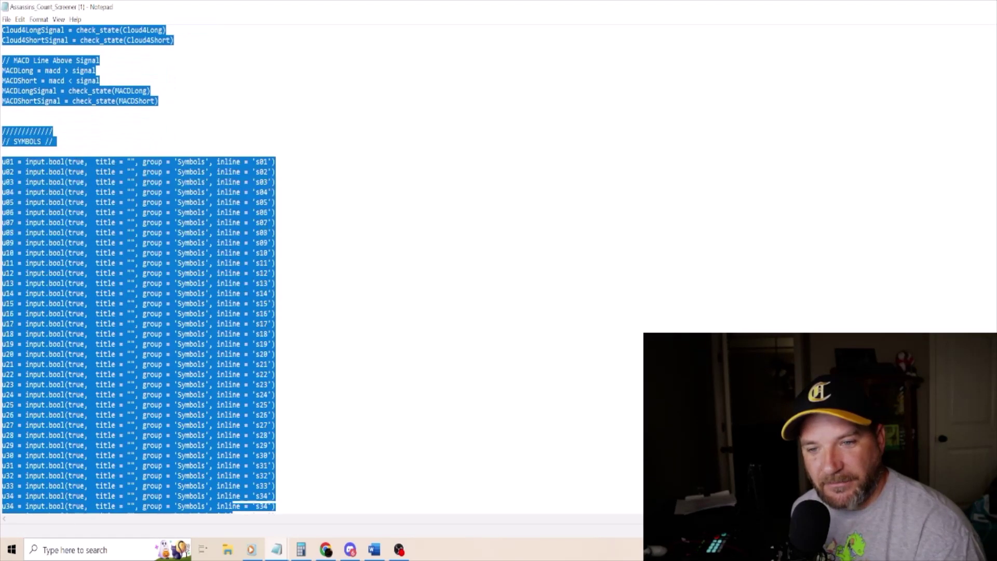
pyautogui.hotkey('shift', 'Down')
pyautogui.hotkey('shift', 'Down')
pyautogui.hotkey('shift', 'Down')
pyautogui.hotkey('shift', 'Down')
pyautogui.hotkey('shift', 'Down')
pyautogui.hotkey('shift', 'Down')
pyautogui.hotkey('shift', 'Down')
pyautogui.hotkey('shift', 'Down')
pyautogui.hotkey('shift', 'Down')
pyautogui.hotkey('shift', 'Down')
pyautogui.hotkey('shift', 'Down')
pyautogui.hotkey('shift', 'Down')
pyautogui.hotkey('shift', 'Down')
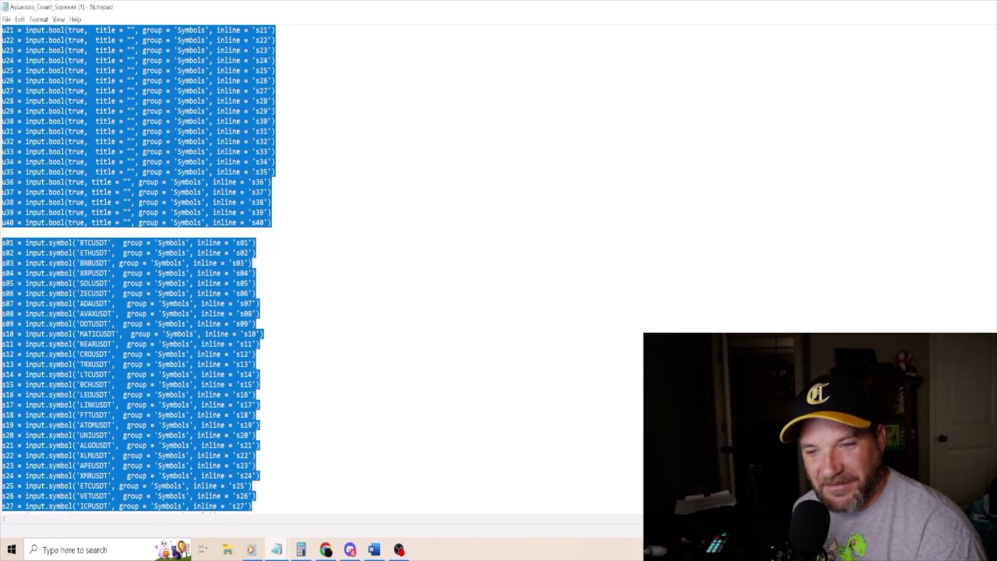
pyautogui.hotkey('shift', 'Down')
pyautogui.hotkey('shift', 'Down')
pyautogui.hotkey('shift', 'Down')
pyautogui.hotkey('shift', 'Down')
pyautogui.hotkey('shift', 'Down')
pyautogui.hotkey('shift', 'Down')
pyautogui.hotkey('shift', 'Down')
pyautogui.hotkey('shift', 'Down')
pyautogui.hotkey('shift', 'Down')
pyautogui.hotkey('shift', 'Down')
pyautogui.hotkey('shift', 'Down')
pyautogui.hotkey('shift', 'Down')
pyautogui.hotkey('shift', 'Down')
pyautogui.hotkey('shift', 'Down')
pyautogui.hotkey('shift', 'Down')
pyautogui.hotkey('shift', 'Down')
pyautogui.hotkey('shift', 'Down')
pyautogui.hotkey('shift', 'Down')
pyautogui.hotkey('shift', 'Down')
pyautogui.hotkey('shift', 'Down')
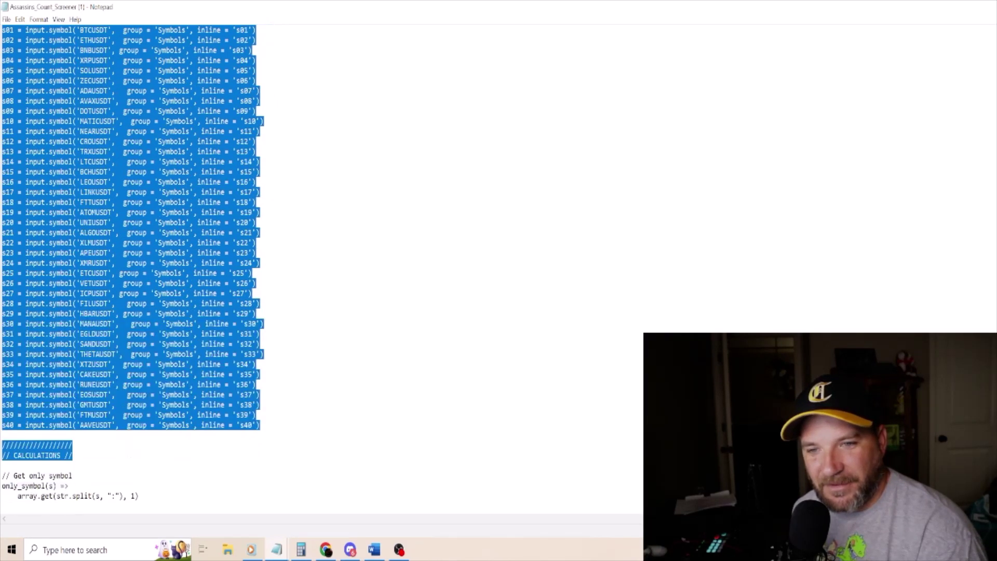
pyautogui.hotkey('shift', 'Down')
pyautogui.hotkey('shift', 'Down')
pyautogui.hotkey('shift', 'Down')
pyautogui.hotkey('shift', 'Down')
pyautogui.hotkey('shift', 'Down')
pyautogui.hotkey('shift', 'Down')
pyautogui.hotkey('shift', 'Down')
pyautogui.hotkey('shift', 'Down')
pyautogui.hotkey('shift', 'Down')
pyautogui.hotkey('shift', 'Down')
pyautogui.hotkey('shift', 'Down')
pyautogui.hotkey('shift', 'Down')
pyautogui.hotkey('shift', 'Down')
pyautogui.hotkey('shift', 'Down')
pyautogui.hotkey('shift', 'Down')
pyautogui.hotkey('shift', 'Down')
pyautogui.hotkey('shift', 'Down')
pyautogui.hotkey('shift', 'Down')
pyautogui.hotkey('shift', 'Down')
pyautogui.hotkey('shift', 'Down')
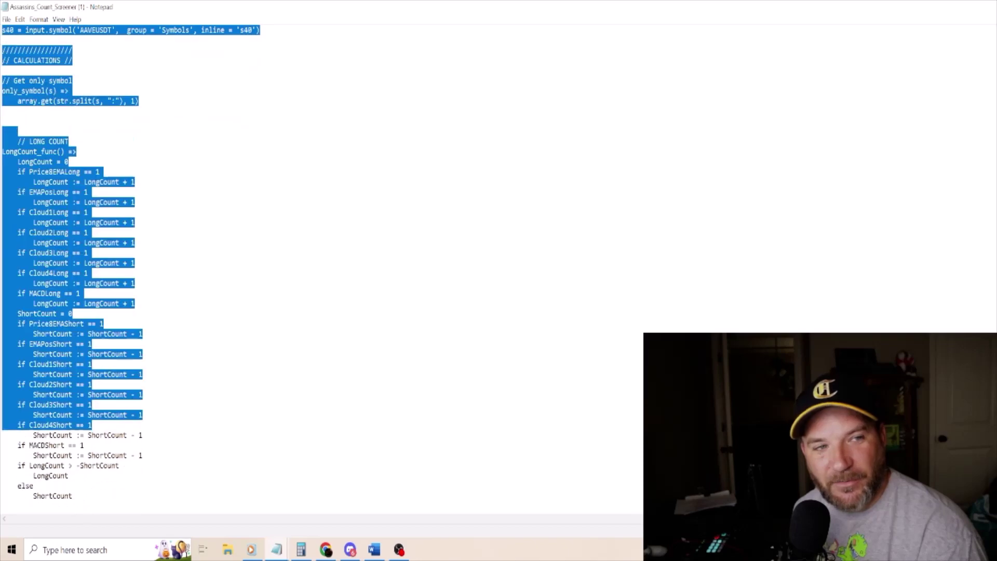
pyautogui.hotkey('shift', 'Down')
pyautogui.hotkey('shift', 'Down')
pyautogui.hotkey('shift', 'Down')
pyautogui.hotkey('shift', 'Down')
pyautogui.hotkey('shift', 'Down')
pyautogui.hotkey('shift', 'Down')
pyautogui.hotkey('shift', 'Down')
pyautogui.hotkey('shift', 'Down')
pyautogui.hotkey('shift', 'Down')
pyautogui.hotkey('shift', 'Down')
pyautogui.hotkey('shift', 'Down')
pyautogui.hotkey('shift', 'Down')
pyautogui.hotkey('shift', 'Down')
pyautogui.hotkey('shift', 'Down')
pyautogui.hotkey('shift', 'Down')
pyautogui.hotkey('shift', 'Down')
pyautogui.hotkey('shift', 'Down')
pyautogui.hotkey('shift', 'Down')
pyautogui.hotkey('shift', 'Down')
pyautogui.hotkey('shift', 'Down')
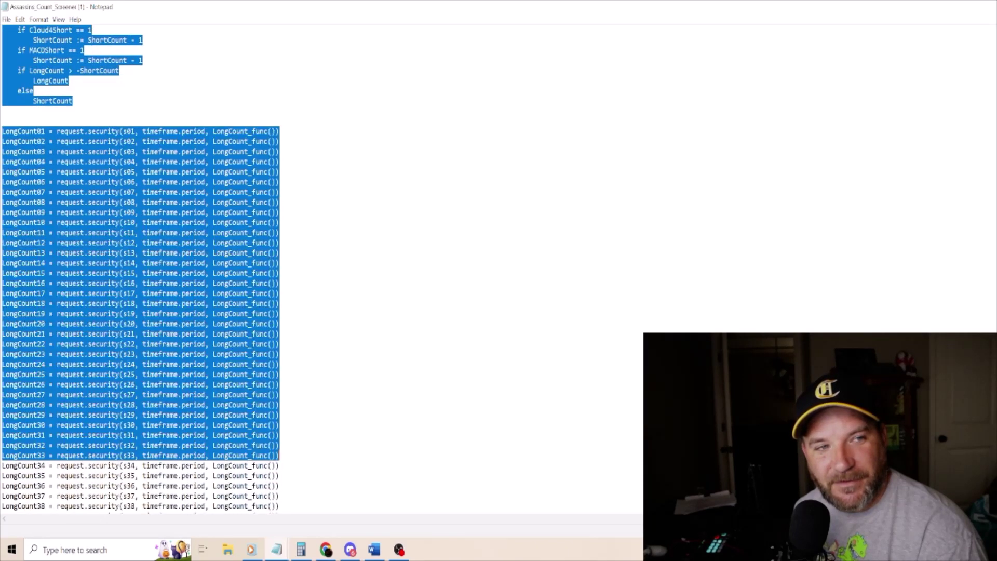
pyautogui.hotkey('shift', 'Down')
pyautogui.hotkey('shift', 'Down')
pyautogui.hotkey('shift', 'Down')
pyautogui.hotkey('shift', 'Down')
pyautogui.hotkey('shift', 'Down')
pyautogui.hotkey('shift', 'Down')
pyautogui.hotkey('shift', 'Down')
pyautogui.hotkey('shift', 'Down')
pyautogui.hotkey('shift', 'Down')
pyautogui.hotkey('shift', 'Down')
pyautogui.hotkey('shift', 'Down')
pyautogui.hotkey('shift', 'Down')
pyautogui.hotkey('shift', 'Down')
pyautogui.hotkey('shift', 'Down')
pyautogui.hotkey('shift', 'Down')
pyautogui.hotkey('shift', 'Down')
pyautogui.hotkey('shift', 'Down')
pyautogui.hotkey('shift', 'Down')
pyautogui.hotkey('shift', 'Down')
pyautogui.hotkey('shift', 'Down')
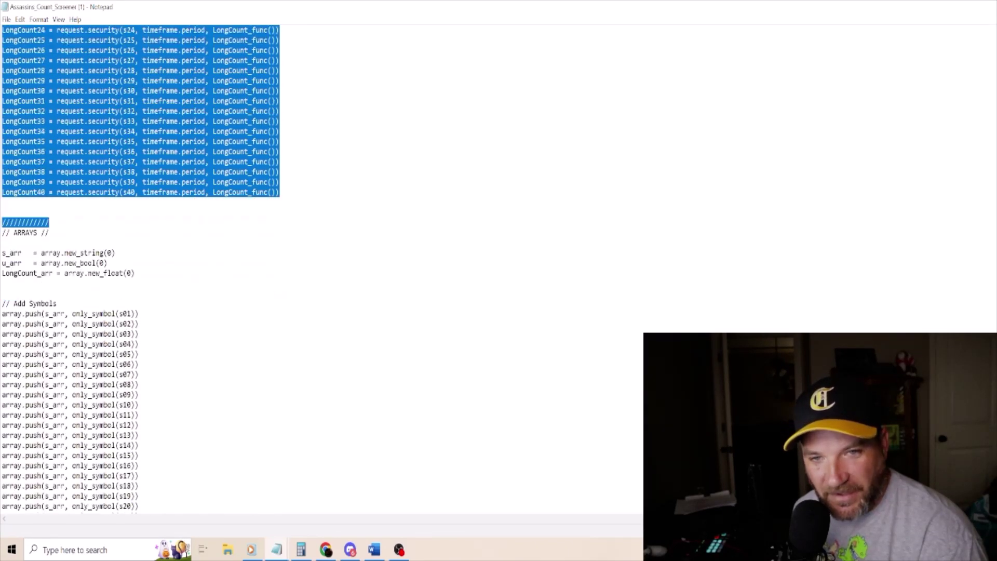
pyautogui.hotkey('shift', 'Down')
pyautogui.hotkey('shift', 'Down')
pyautogui.hotkey('shift', 'Down')
pyautogui.hotkey('shift', 'Down')
pyautogui.hotkey('shift', 'Down')
pyautogui.hotkey('shift', 'Down')
pyautogui.hotkey('shift', 'Down')
pyautogui.hotkey('shift', 'Down')
pyautogui.hotkey('shift', 'Down')
pyautogui.hotkey('shift', 'Down')
pyautogui.hotkey('shift', 'Down')
pyautogui.hotkey('shift', 'Down')
pyautogui.hotkey('shift', 'Down')
pyautogui.hotkey('shift', 'Down')
pyautogui.hotkey('shift', 'Down')
pyautogui.hotkey('shift', 'Down')
pyautogui.hotkey('shift', 'Down')
pyautogui.hotkey('shift', 'Down')
pyautogui.hotkey('shift', 'Down')
pyautogui.hotkey('shift', 'Down')
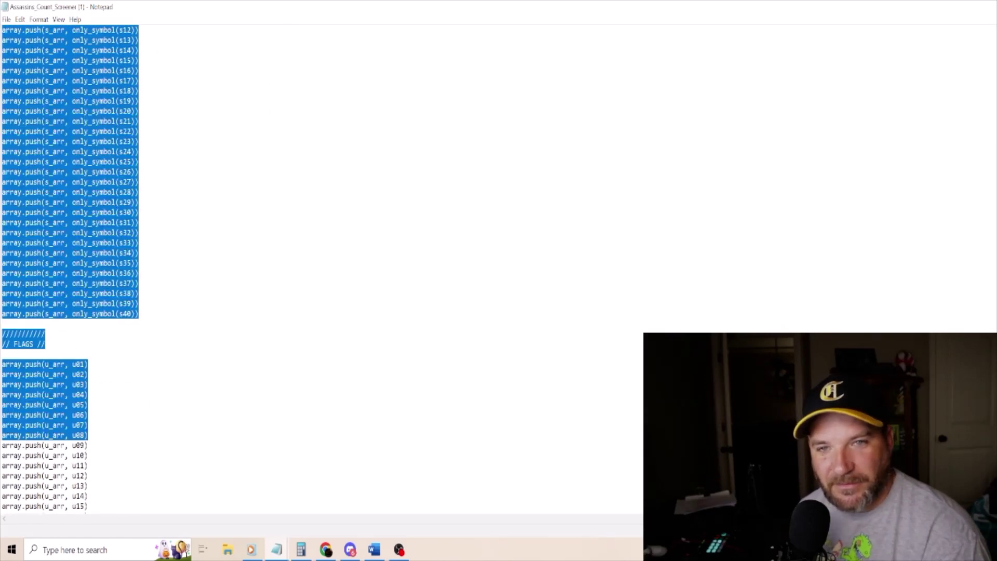
pyautogui.hotkey('shift', 'Down')
pyautogui.hotkey('shift', 'Down')
pyautogui.hotkey('shift', 'Down')
pyautogui.hotkey('shift', 'Down')
pyautogui.hotkey('shift', 'Down')
pyautogui.hotkey('shift', 'Down')
pyautogui.hotkey('shift', 'Down')
pyautogui.hotkey('shift', 'Down')
pyautogui.hotkey('shift', 'Down')
pyautogui.hotkey('shift', 'Down')
pyautogui.hotkey('shift', 'Down')
pyautogui.hotkey('shift', 'Down')
pyautogui.hotkey('shift', 'Down')
pyautogui.hotkey('shift', 'Down')
pyautogui.hotkey('shift', 'Down')
pyautogui.hotkey('shift', 'Down')
pyautogui.hotkey('shift', 'Down')
pyautogui.hotkey('shift', 'Down')
pyautogui.hotkey('shift', 'Down')
pyautogui.hotkey('shift', 'Down')
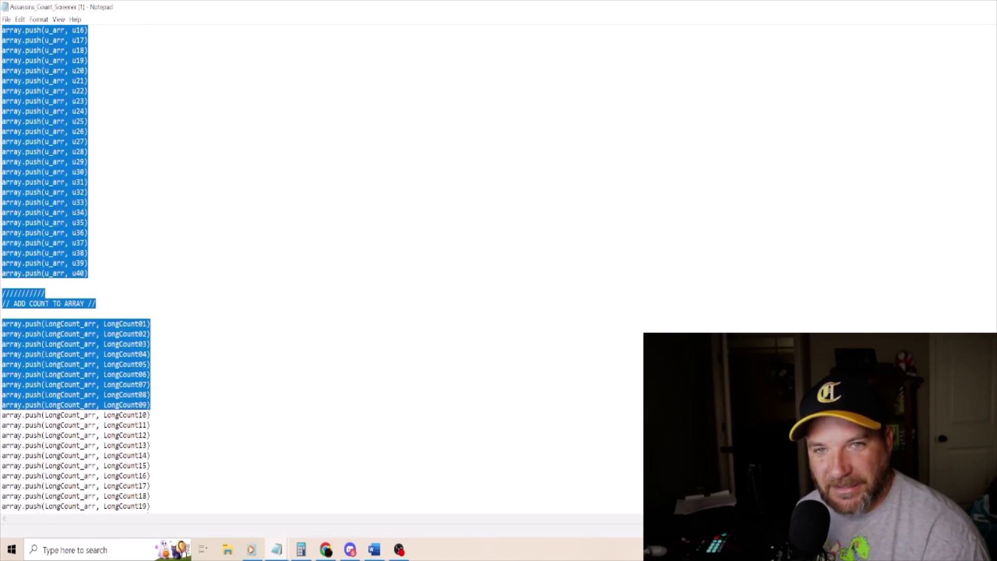
pyautogui.hotkey('shift', 'Down')
pyautogui.hotkey('shift', 'Down')
pyautogui.hotkey('shift', 'Down')
pyautogui.hotkey('shift', 'Down')
pyautogui.hotkey('shift', 'Down')
pyautogui.hotkey('shift', 'Down')
pyautogui.hotkey('shift', 'Down')
pyautogui.hotkey('shift', 'Down')
pyautogui.hotkey('shift', 'Down')
pyautogui.hotkey('shift', 'Down')
pyautogui.hotkey('shift', 'Down')
pyautogui.hotkey('shift', 'Down')
pyautogui.hotkey('shift', 'Down')
pyautogui.hotkey('shift', 'Down')
pyautogui.hotkey('shift', 'Down')
pyautogui.hotkey('shift', 'Down')
pyautogui.hotkey('shift', 'Down')
pyautogui.hotkey('shift', 'Down')
pyautogui.hotkey('shift', 'Down')
pyautogui.hotkey('shift', 'Down')
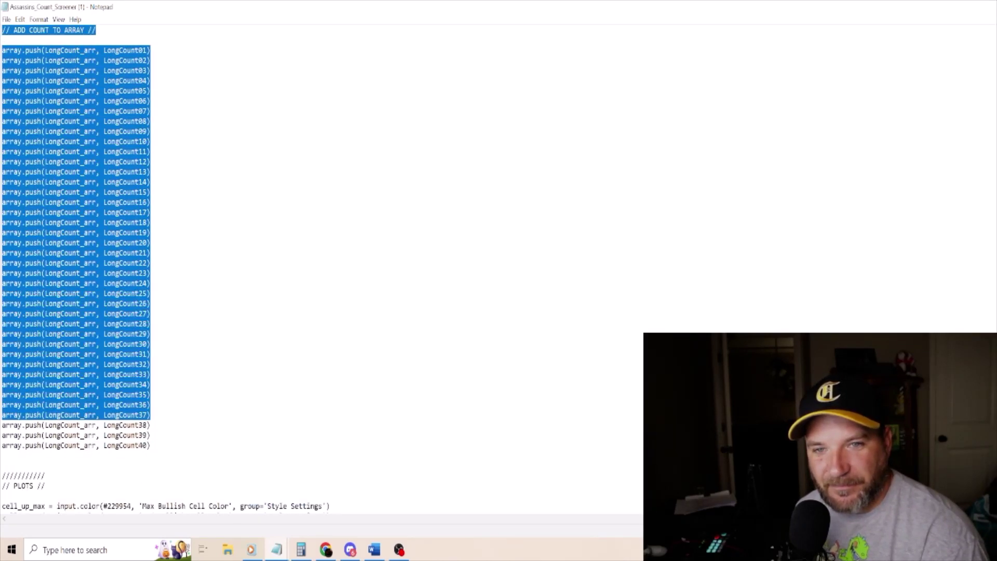
pyautogui.hotkey('shift', 'Down')
pyautogui.hotkey('shift', 'Down')
pyautogui.hotkey('shift', 'Down')
pyautogui.hotkey('shift', 'Down')
pyautogui.hotkey('shift', 'Down')
pyautogui.hotkey('shift', 'Down')
pyautogui.hotkey('shift', 'Down')
pyautogui.hotkey('shift', 'Down')
pyautogui.hotkey('shift', 'Down')
pyautogui.hotkey('shift', 'Down')
pyautogui.hotkey('shift', 'Down')
pyautogui.hotkey('shift', 'Down')
pyautogui.hotkey('shift', 'Down')
pyautogui.hotkey('shift', 'Down')
pyautogui.hotkey('shift', 'Down')
pyautogui.hotkey('shift', 'Down')
pyautogui.hotkey('shift', 'Down')
pyautogui.hotkey('shift', 'Down')
pyautogui.hotkey('shift', 'Down')
pyautogui.hotkey('shift', 'Down')
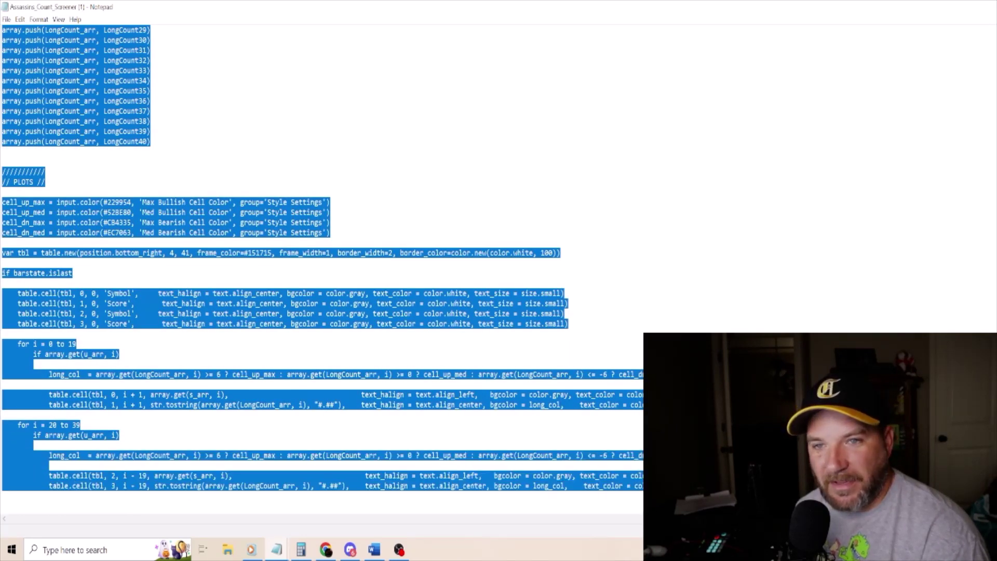
# Copy the selected script and return to the TradingView BTC chart.
pyautogui.rightClick(182, 224)
pyautogui.click(208, 258)
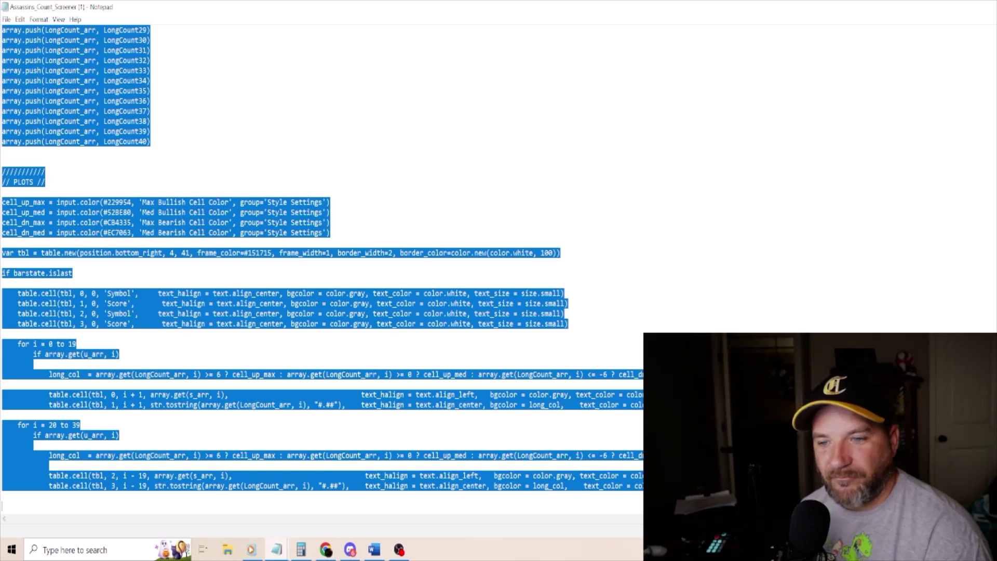
pyautogui.click(326, 549)
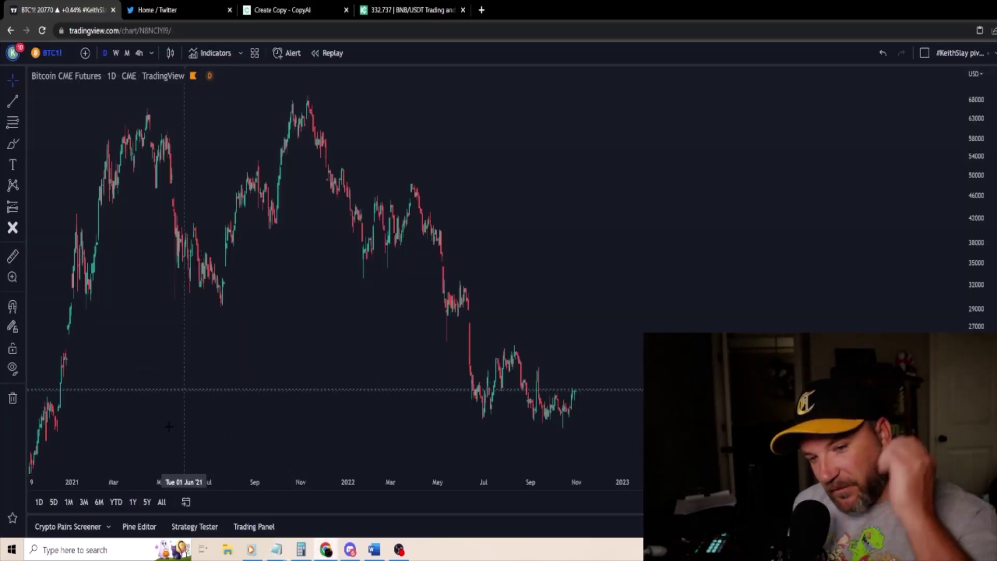
# Open the Pine Editor, delete the default code, and start a new blank indicator script.
pyautogui.click(145, 529)
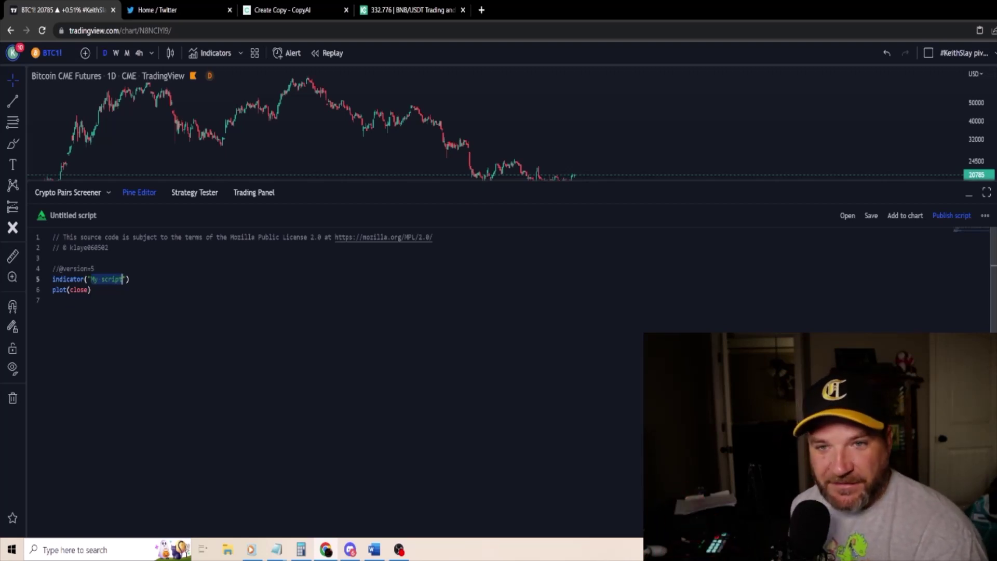
pyautogui.hotkey('ctrl', 'a')
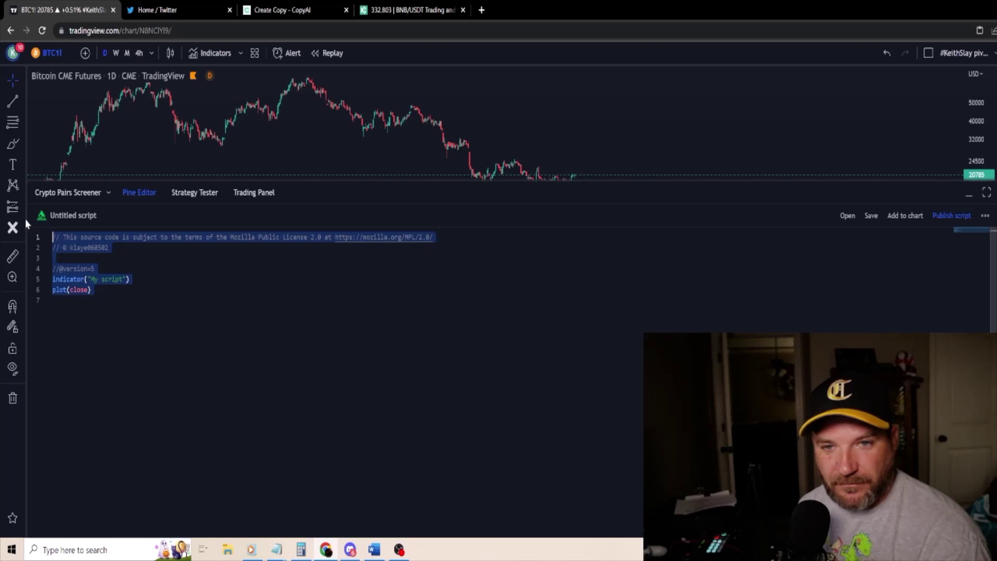
pyautogui.press('BackSpace')
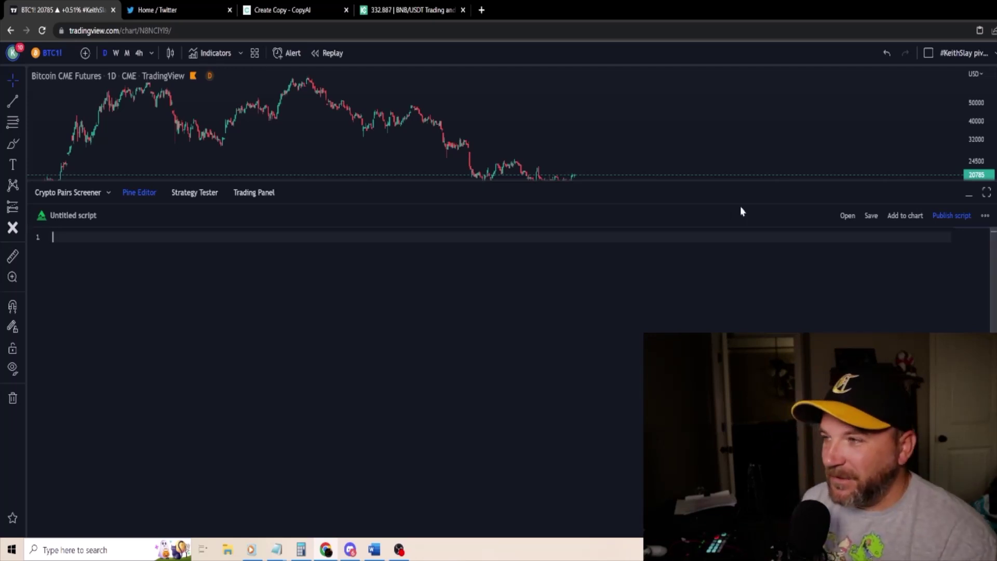
pyautogui.click(854, 216)
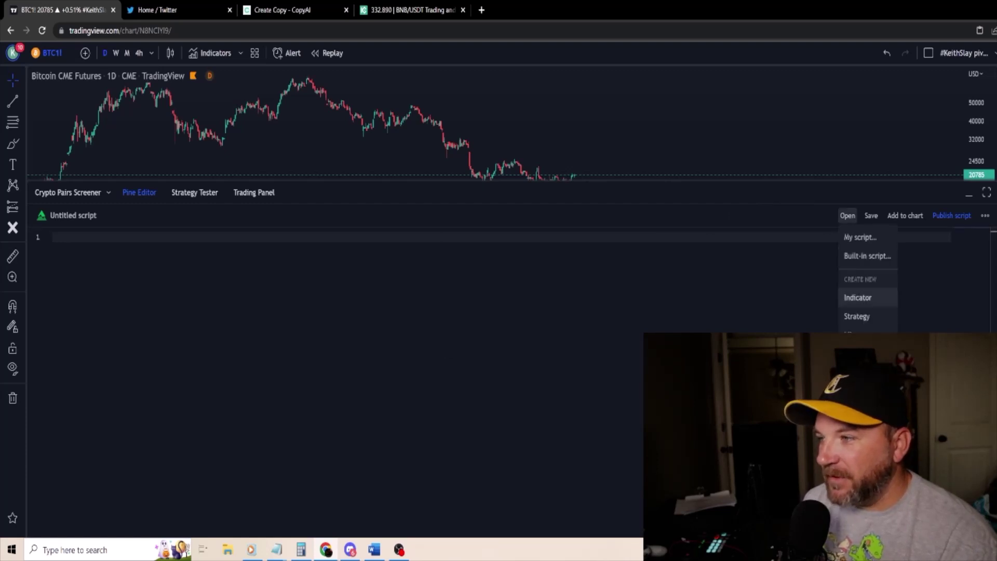
pyautogui.click(861, 297)
pyautogui.click(664, 238)
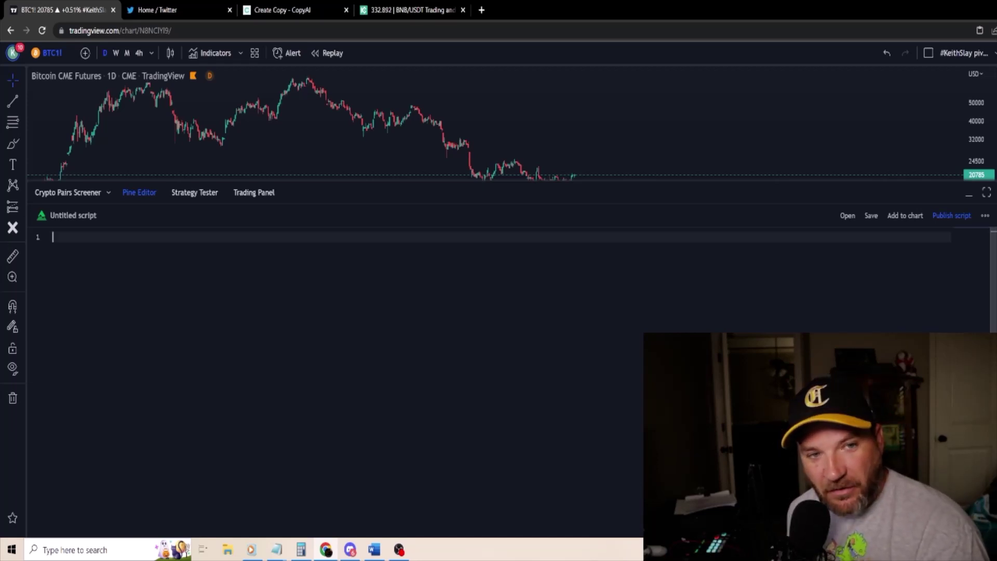
# Paste the copied screener code into the empty Pine script, filling about 443 lines.
pyautogui.rightClick(76, 244)
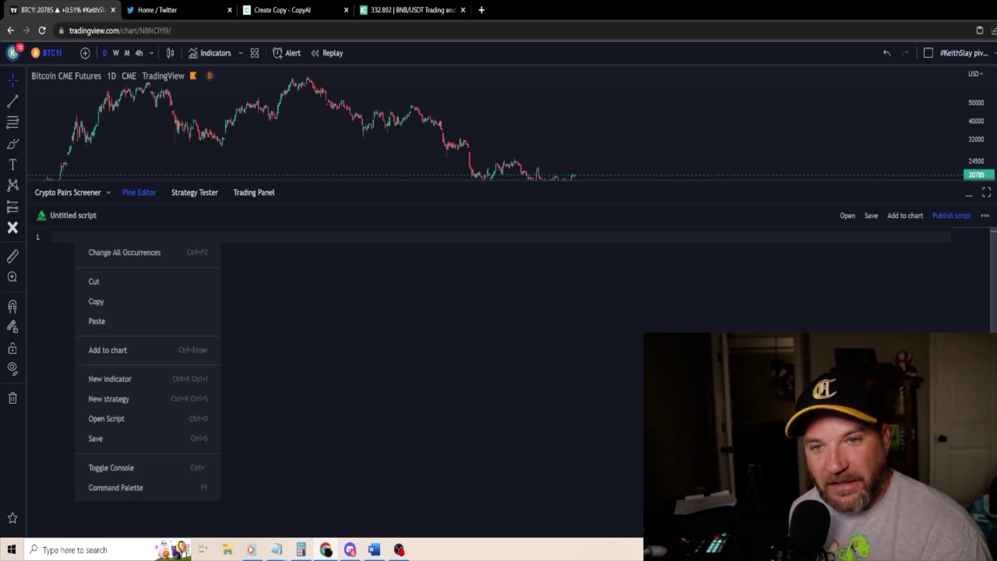
pyautogui.click(107, 319)
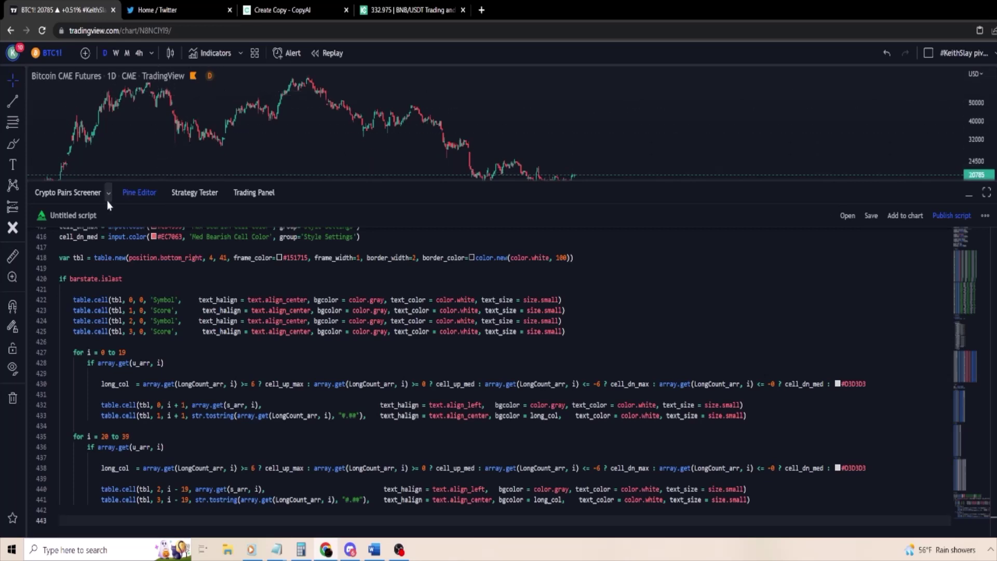
# Save the script as 'Assassins Counter Screener video'.
pyautogui.click(873, 216)
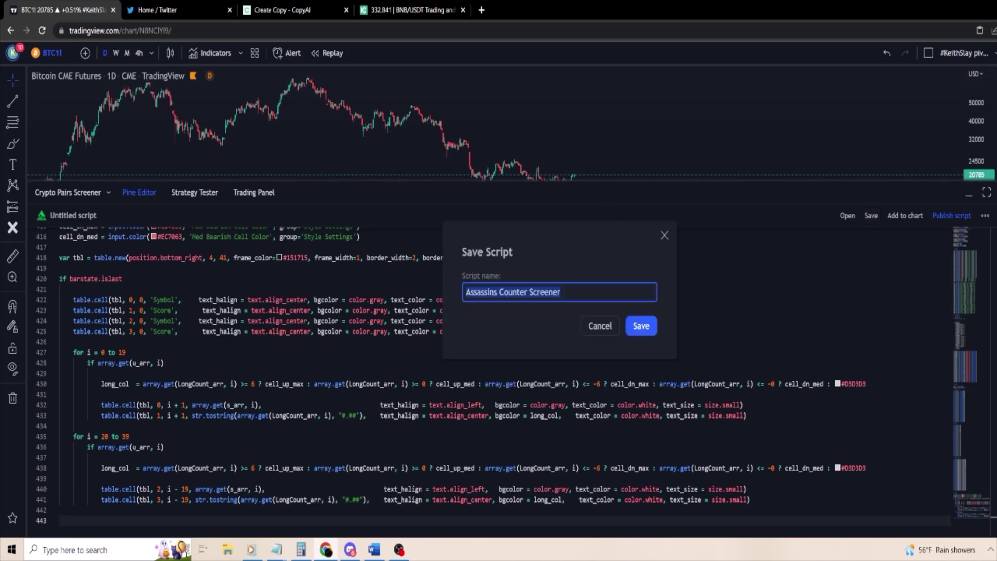
pyautogui.click(561, 292)
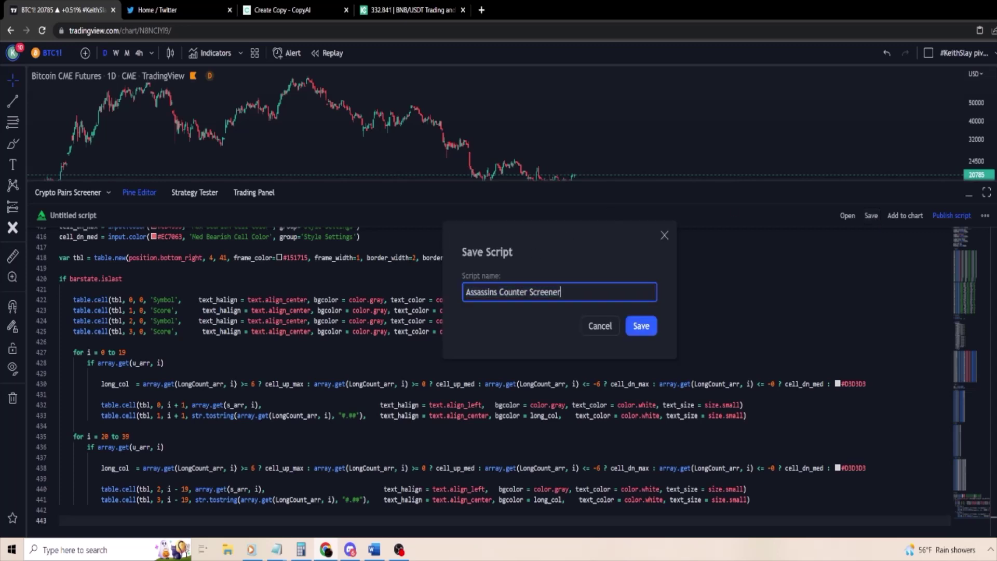
pyautogui.write('video')
pyautogui.click(640, 327)
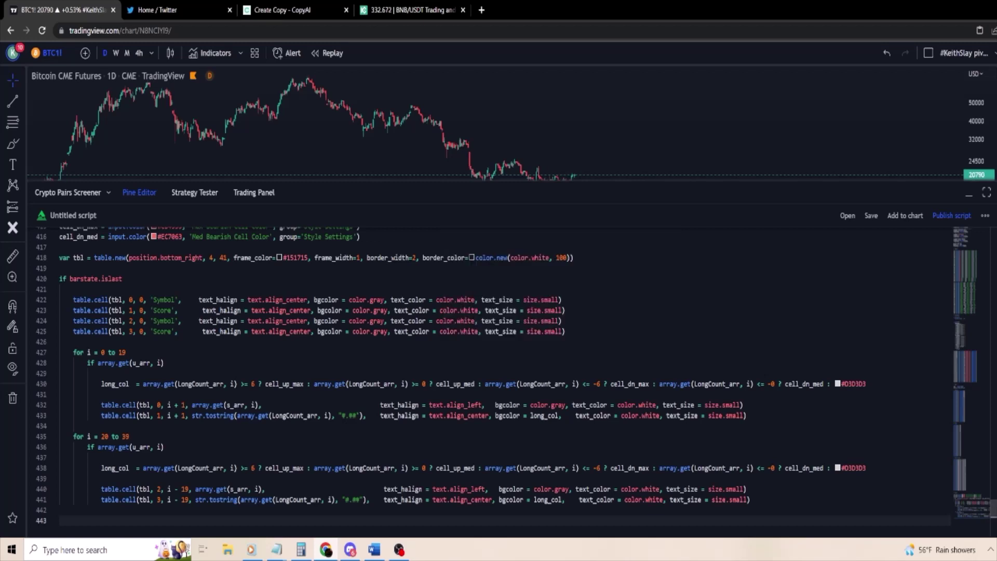
# Add the screener to the BTC chart and enlarge the chart to show the Symbol/Score table.
pyautogui.click(904, 215)
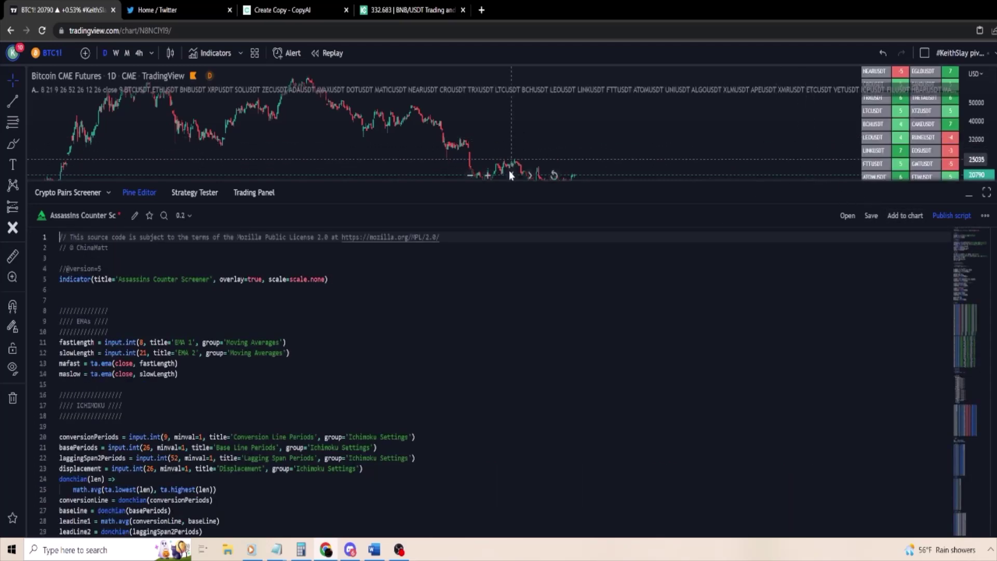
pyautogui.moveTo(510, 183); pyautogui.dragTo(480, 532)
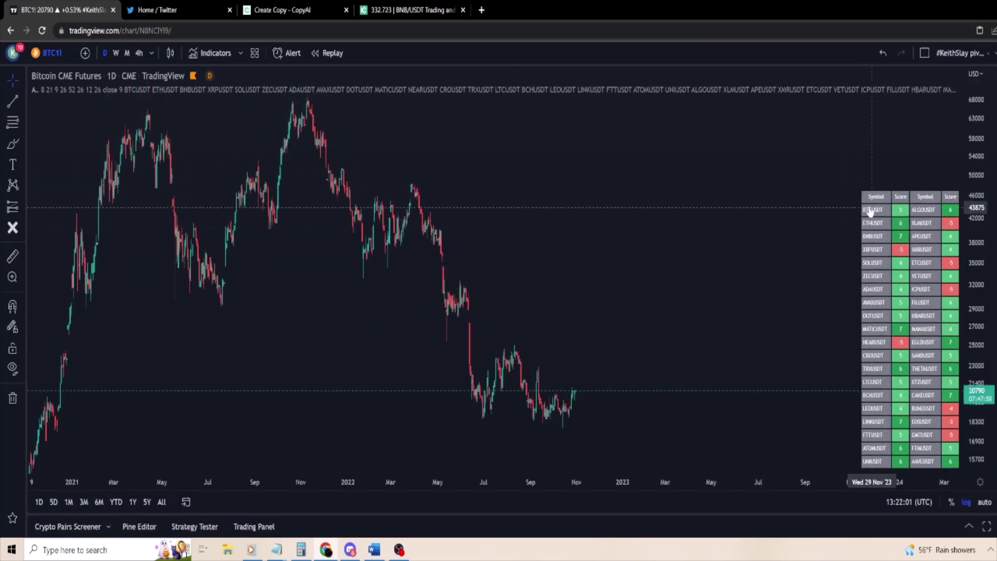